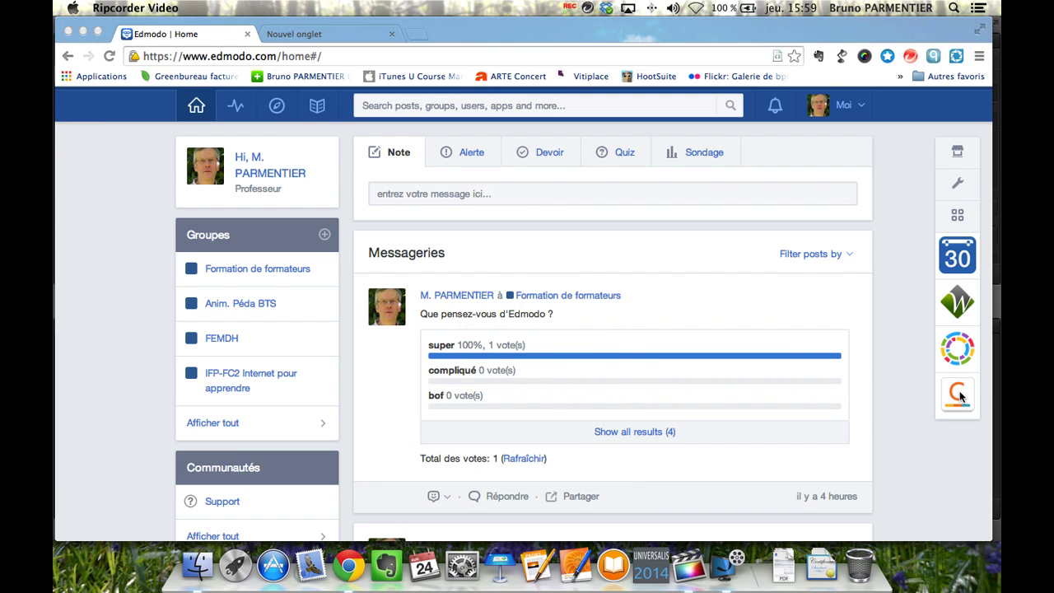
- Open the eduClipper page from the store's full list of top free apps and look over its preview
click(957, 155)
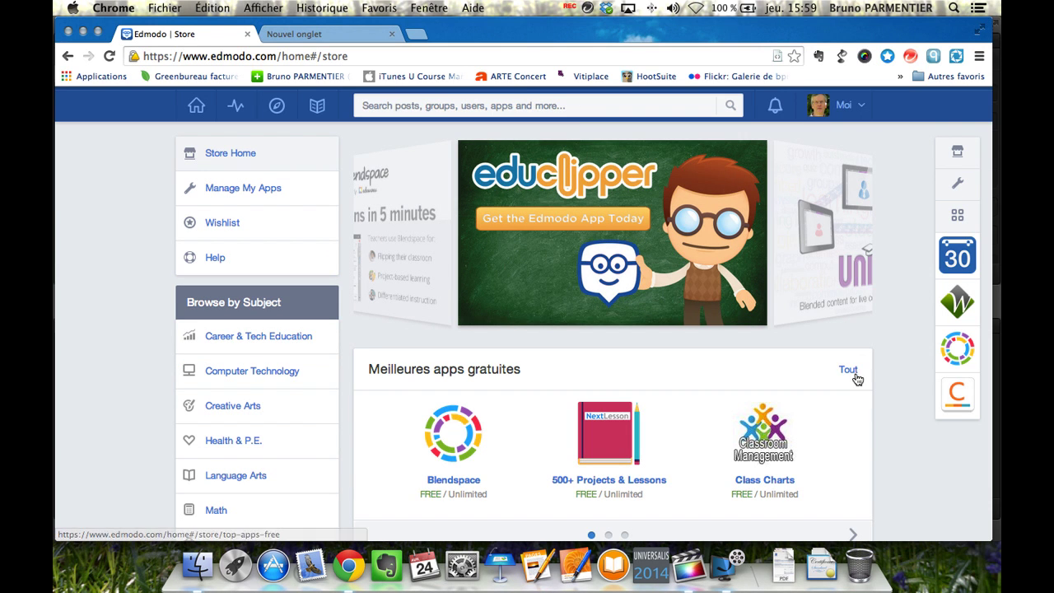
click(850, 372)
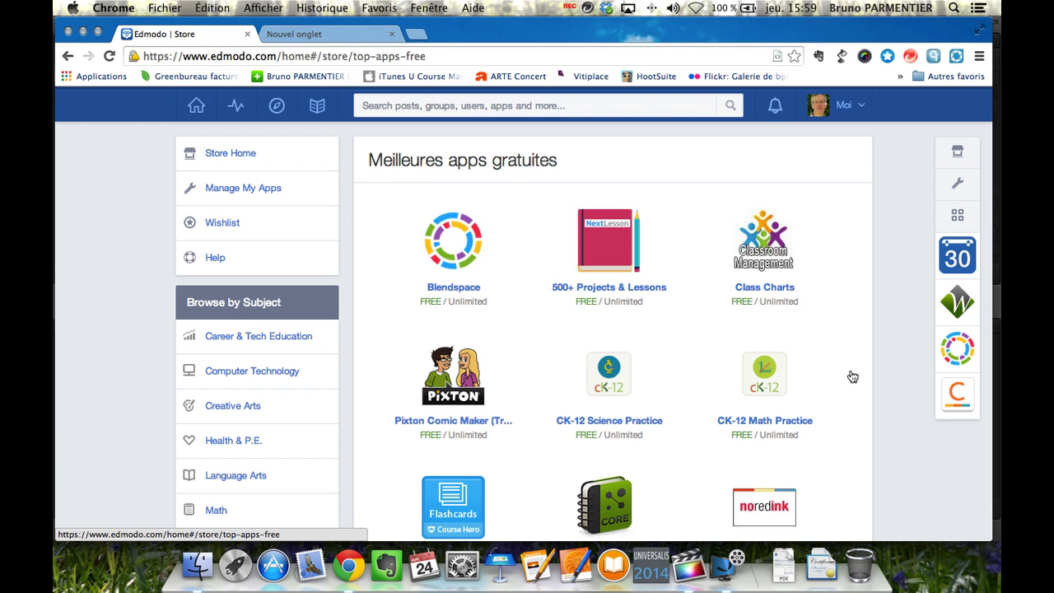
scroll(853, 377, down, 2)
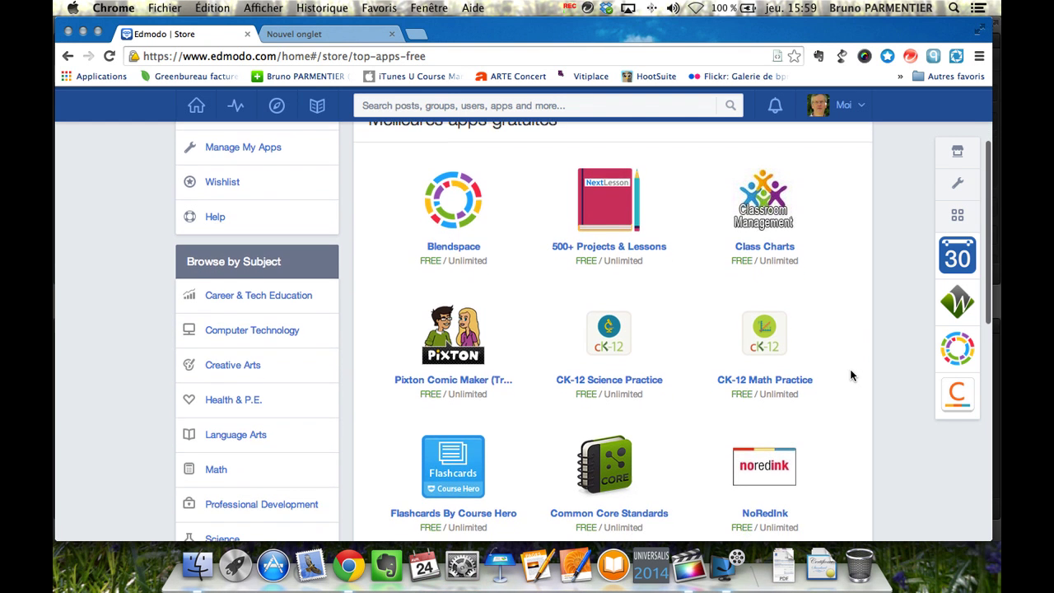
scroll(852, 375, down, 5)
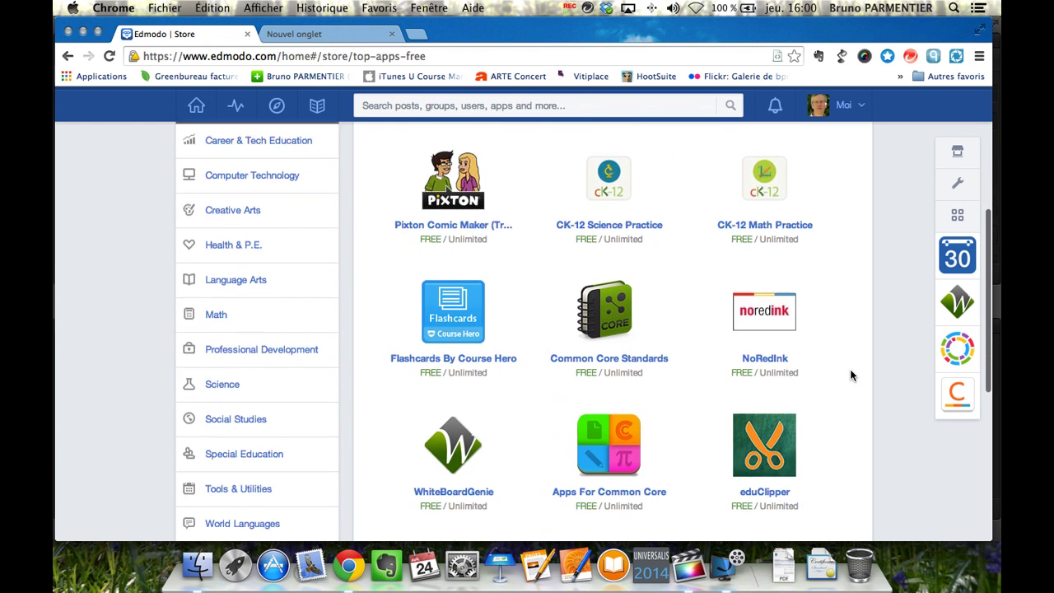
scroll(852, 376, down, 3)
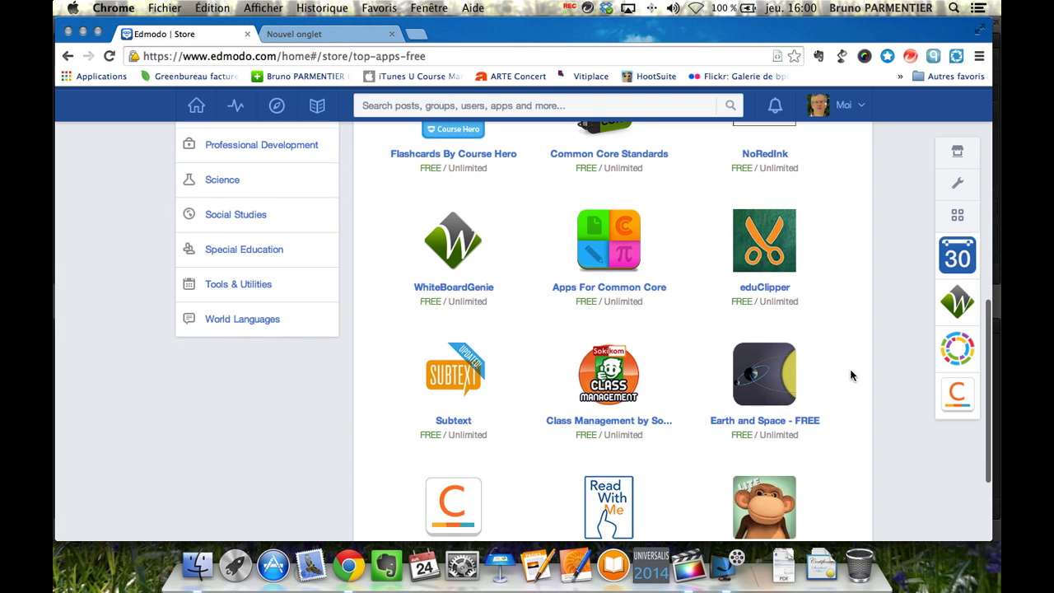
click(767, 236)
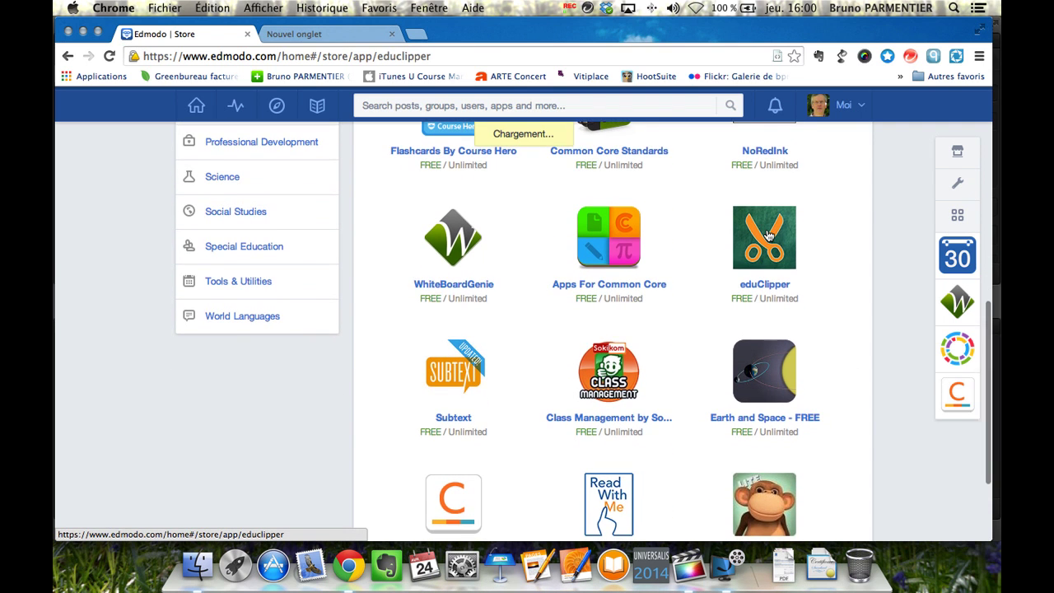
scroll(587, 425, down, 7)
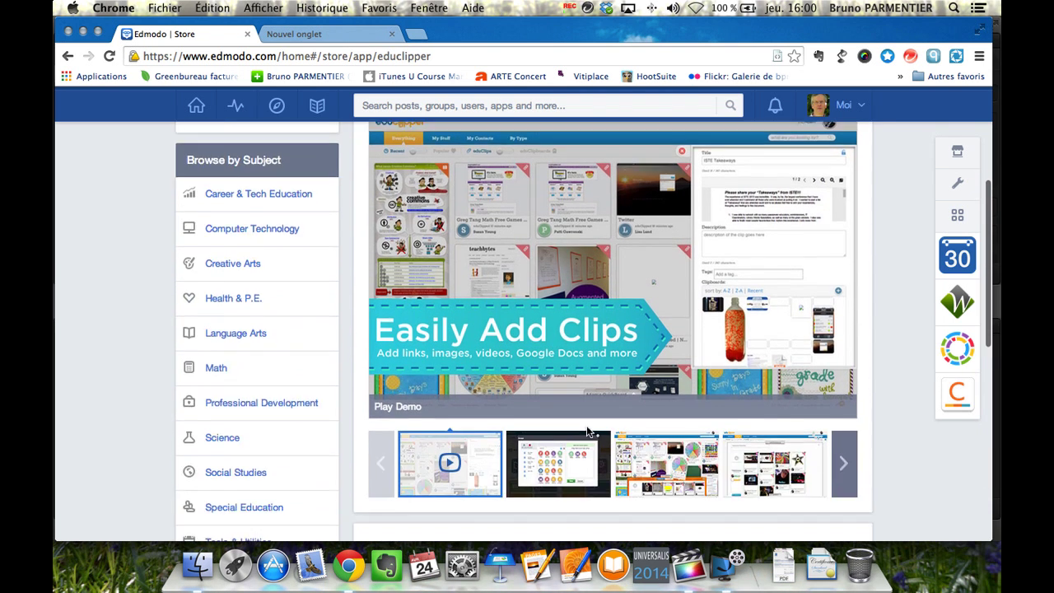
scroll(586, 425, up, 10)
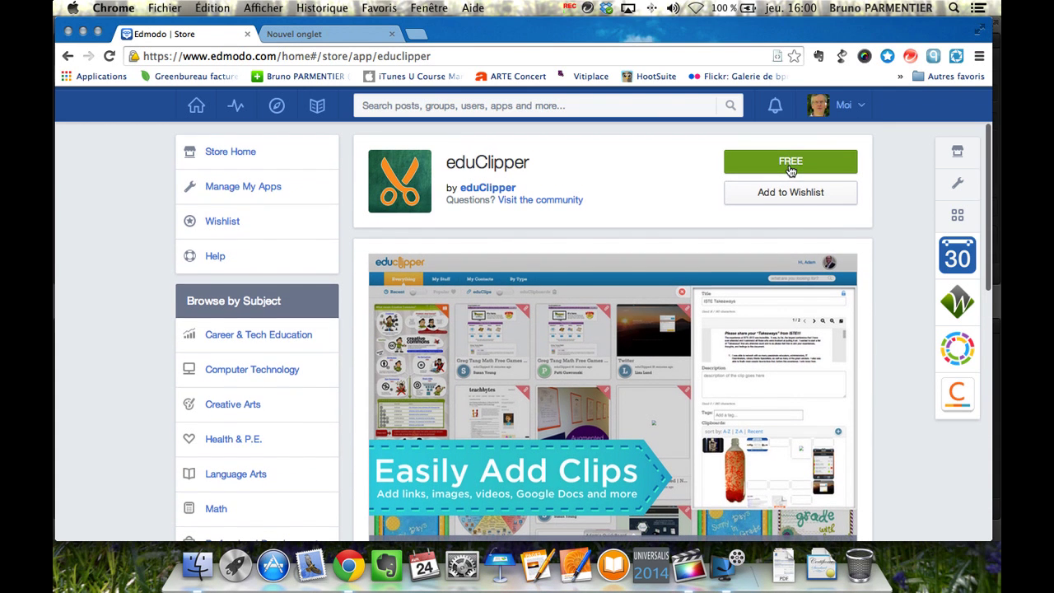
- Install the free eduClipper app in the group "IFP-FC2 Internet pour apprendre", agreeing to the End User Agreement
click(790, 162)
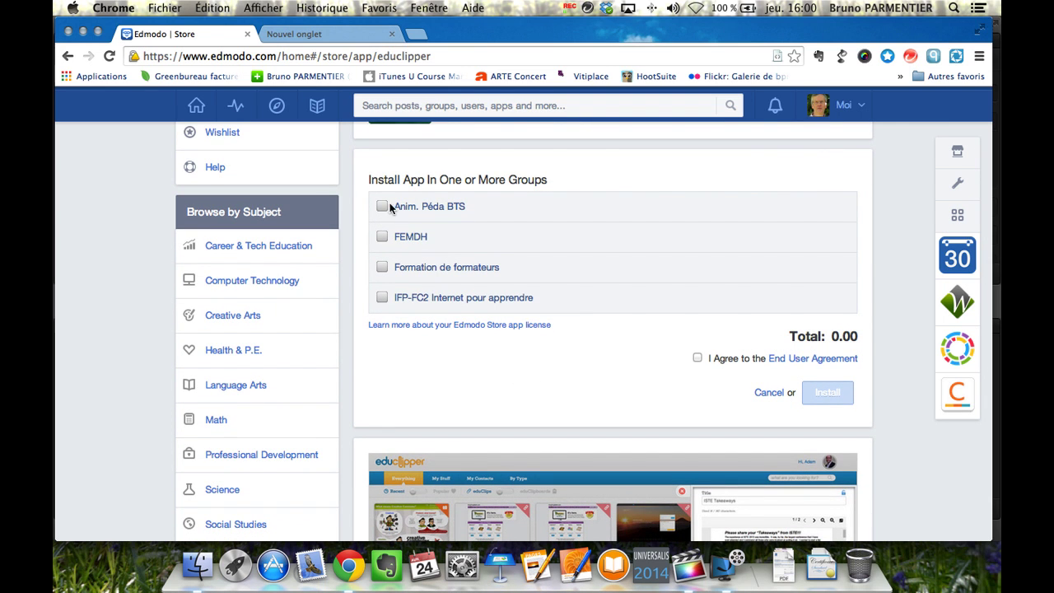
click(381, 297)
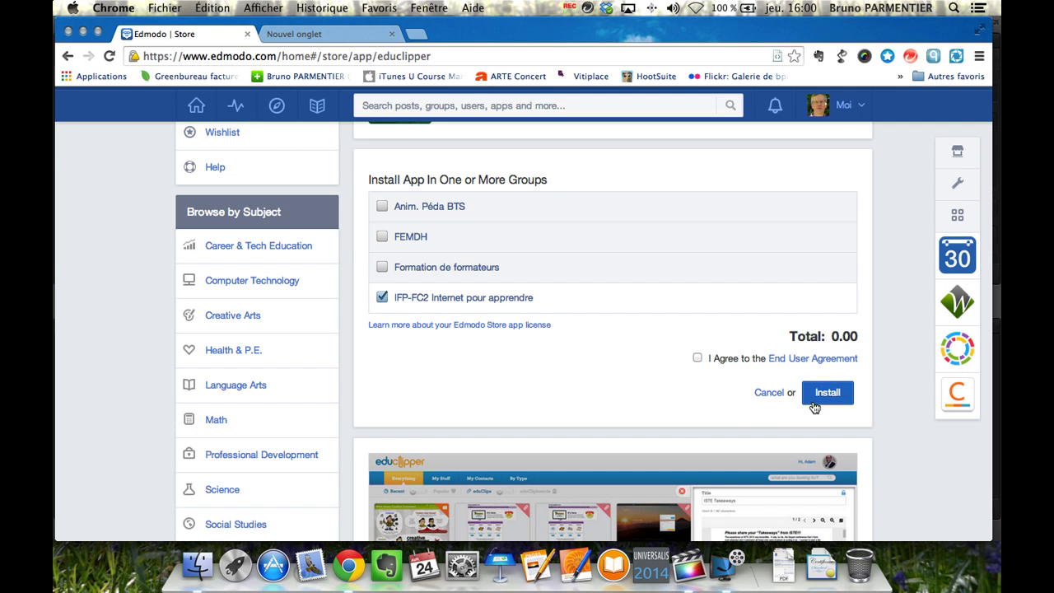
click(697, 359)
click(827, 395)
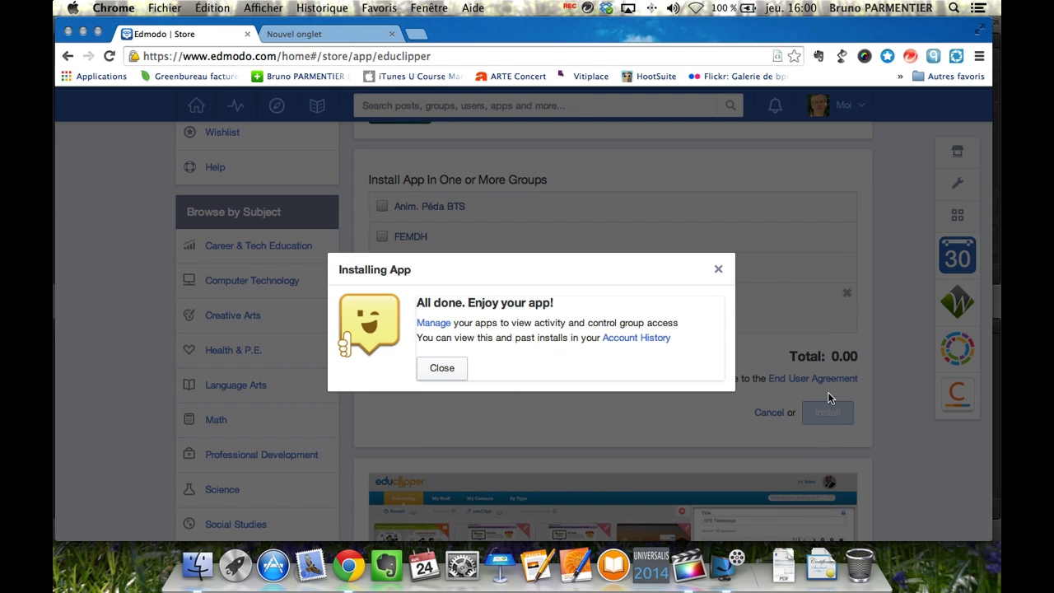
click(441, 370)
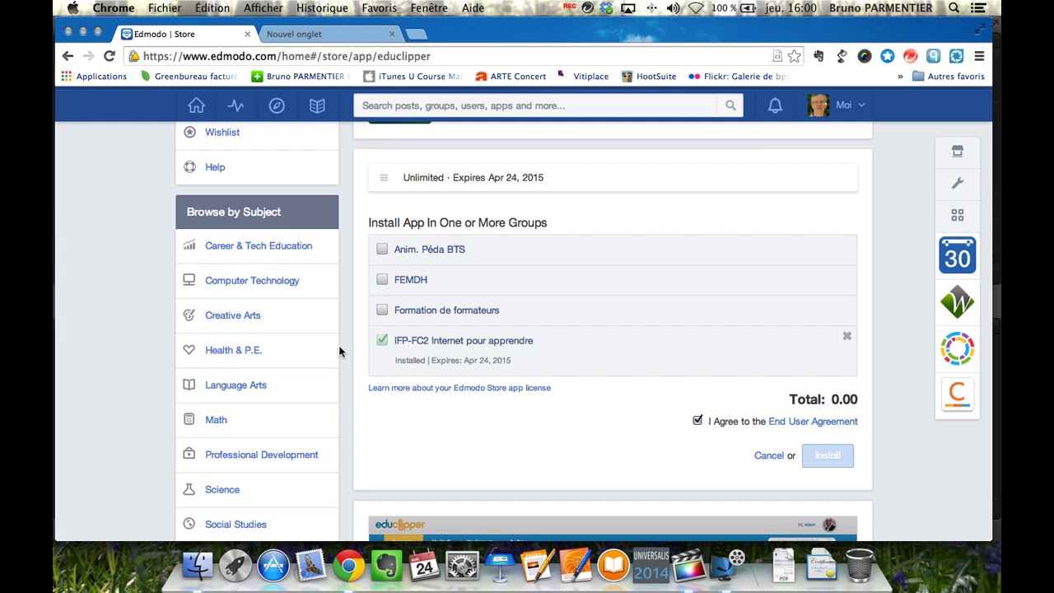
- Launch eduClipper from the app launcher of the "IFP-FC2 Internet pour apprendre" group, and close its welcome screen
click(196, 105)
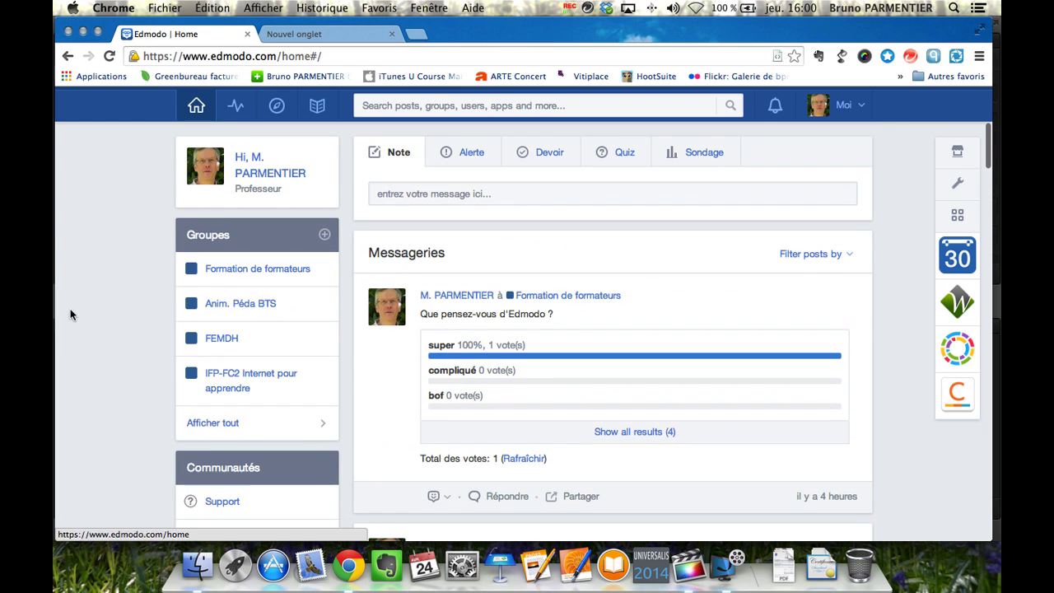
click(218, 384)
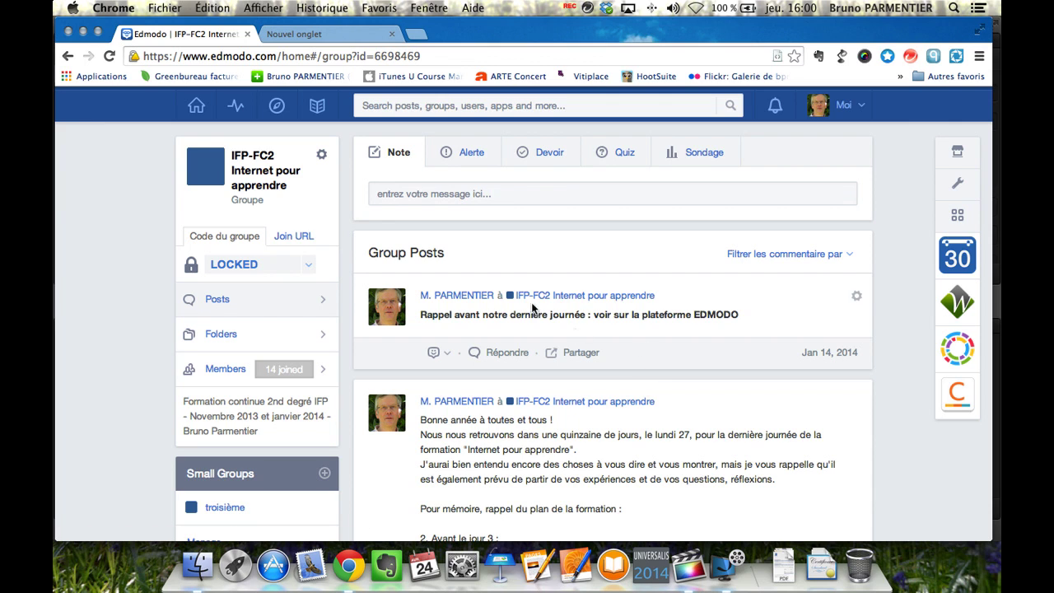
click(967, 221)
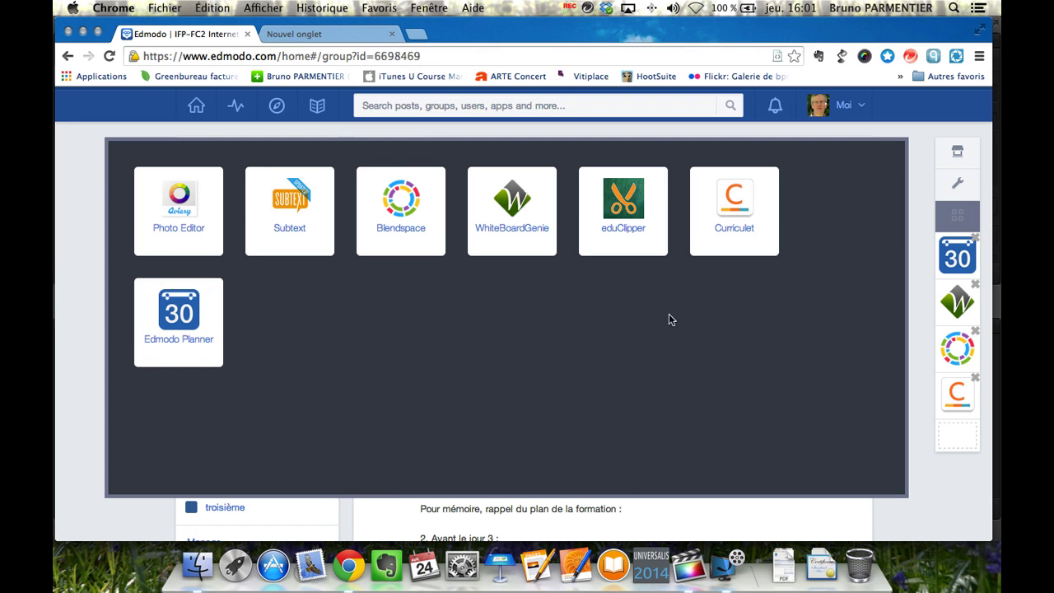
click(621, 217)
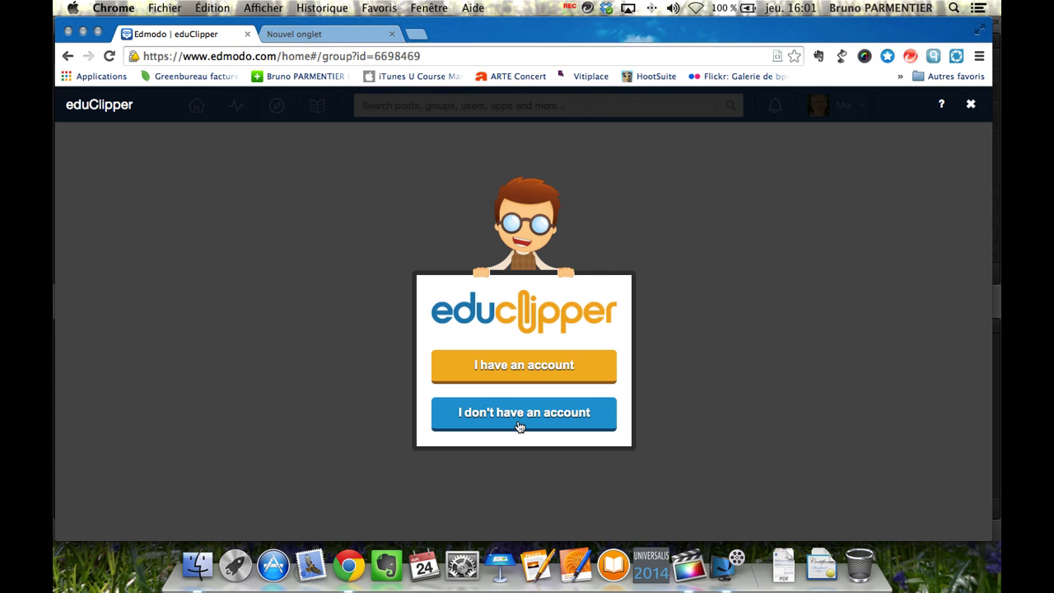
click(971, 105)
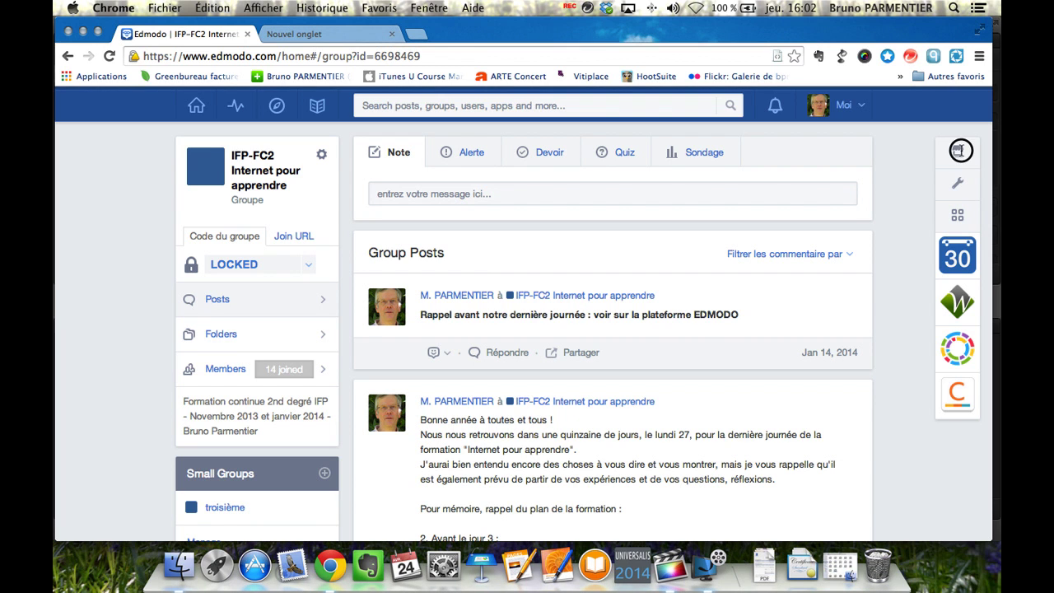
- Open the license and group management for eduClipper from the installed apps
click(958, 187)
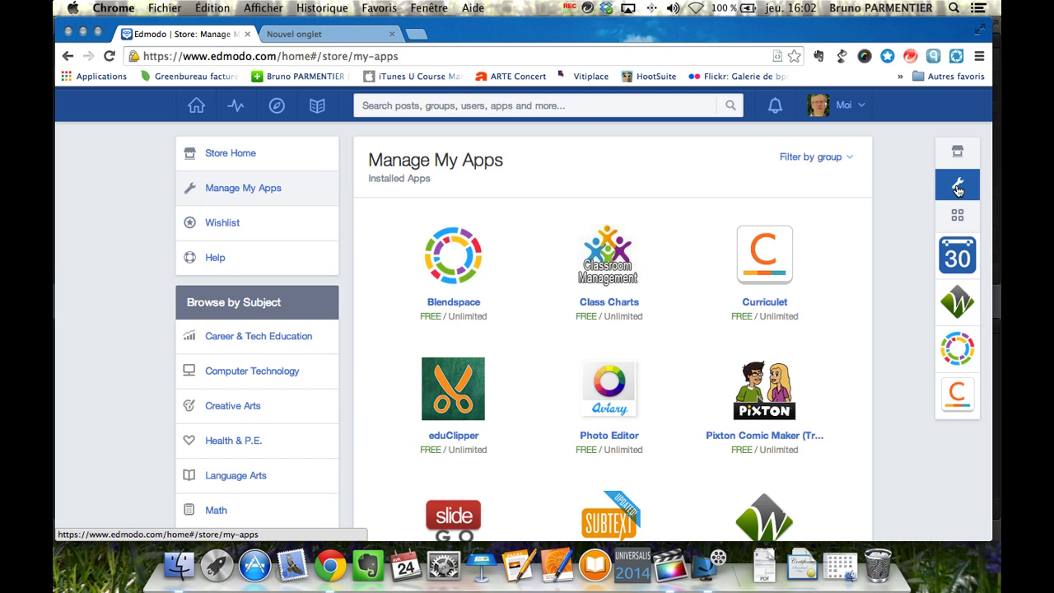
click(458, 398)
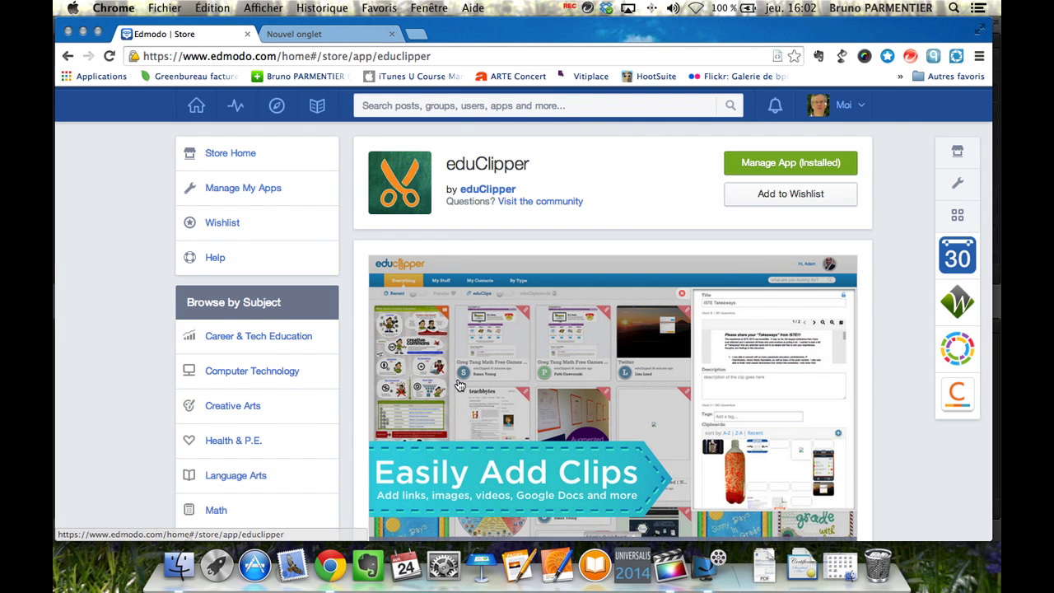
scroll(459, 384, down, 6)
scroll(459, 385, down, 2)
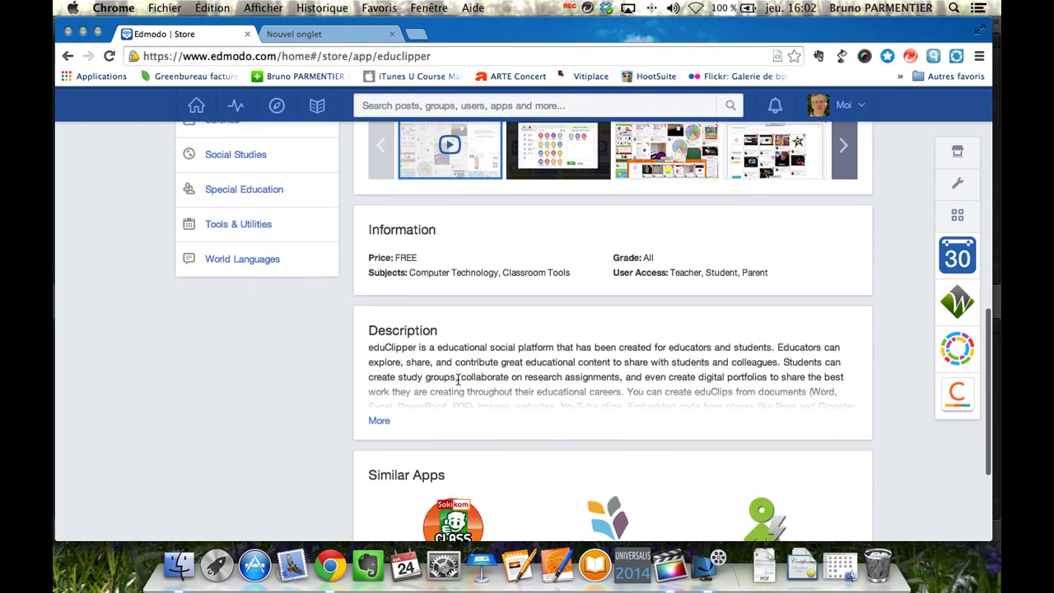
scroll(458, 384, up, 10)
click(733, 163)
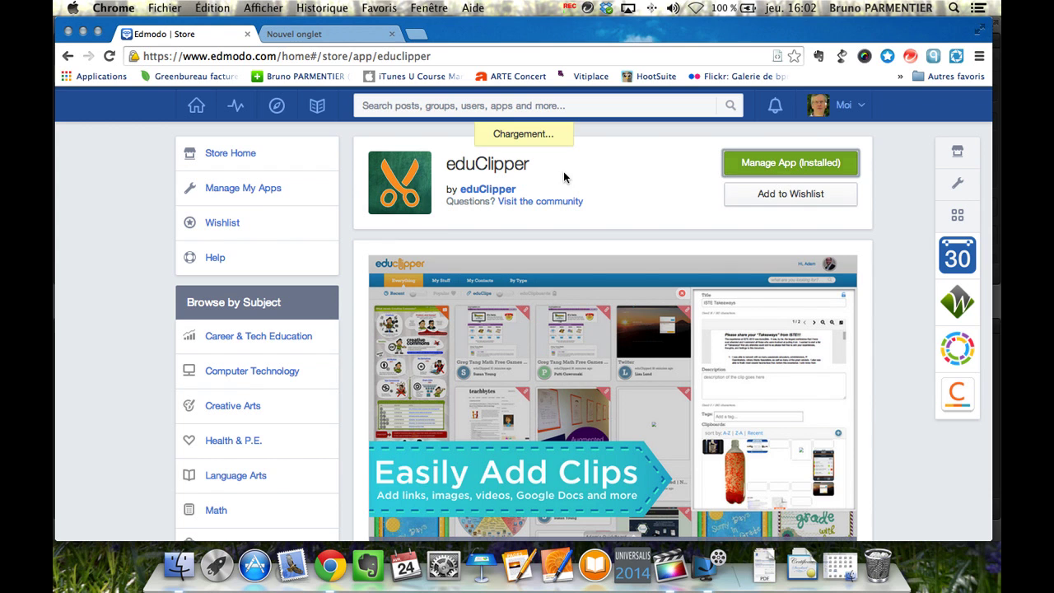
scroll(556, 178, down, 2)
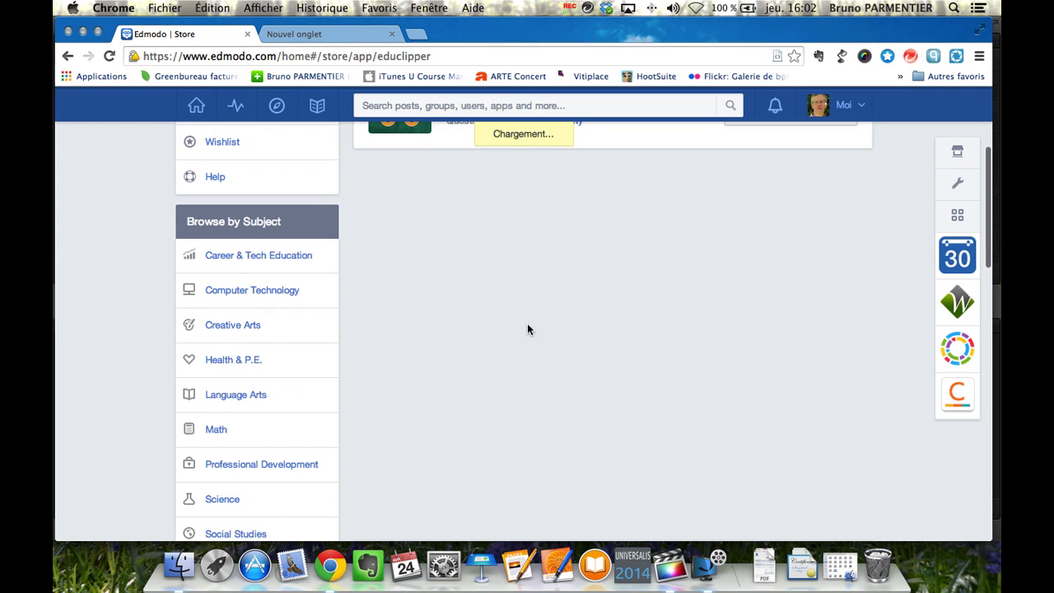
click(382, 290)
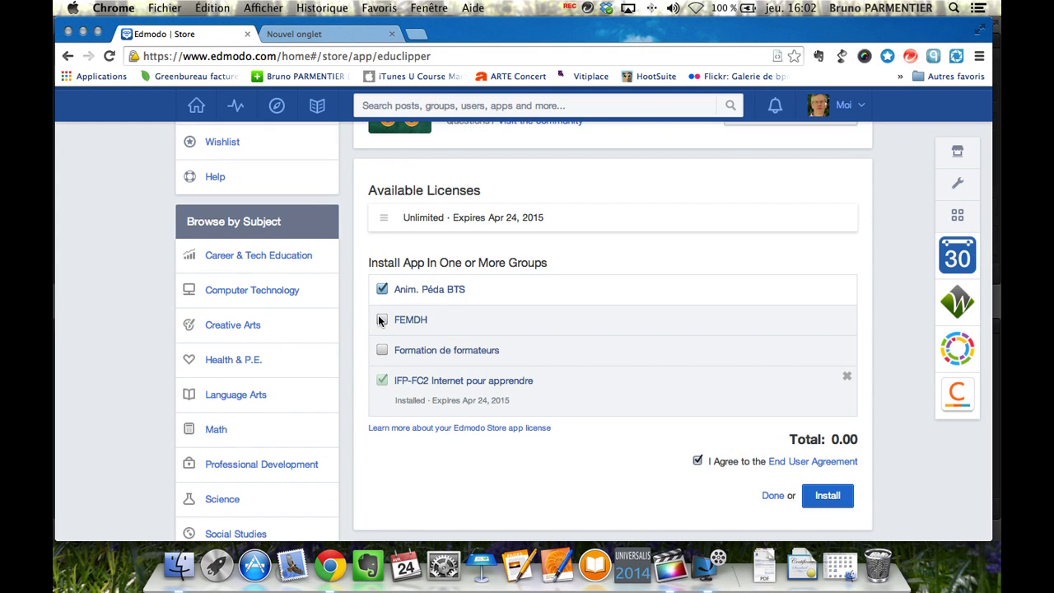
click(382, 319)
click(381, 290)
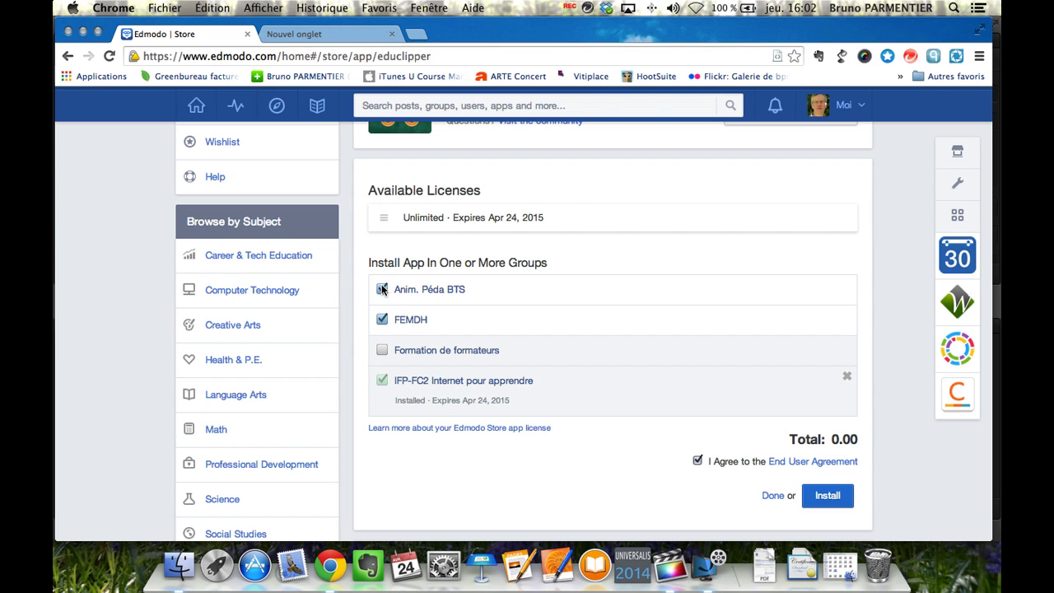
click(382, 320)
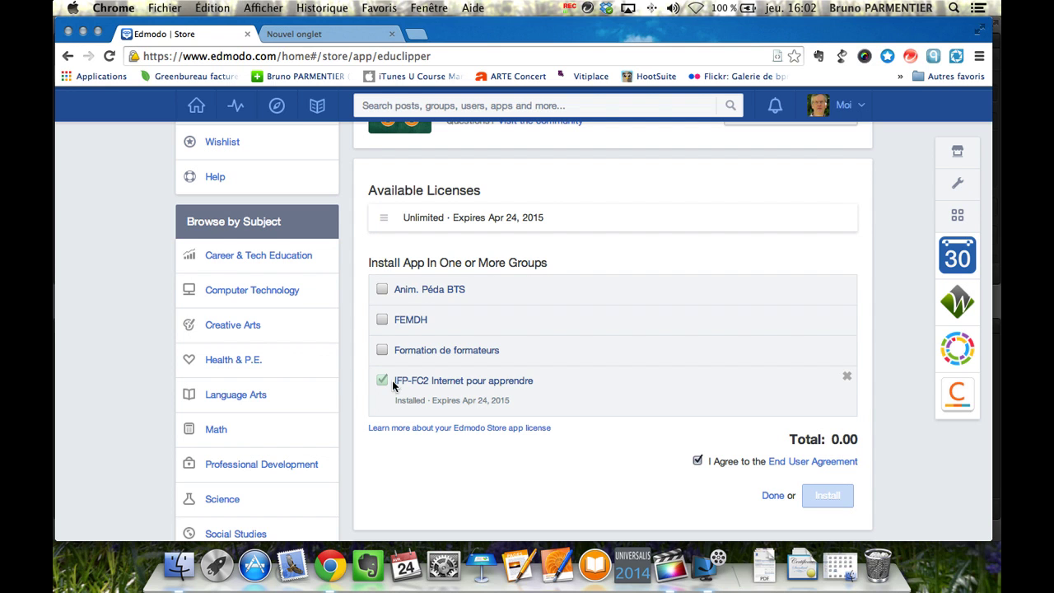
- Uninstall eduClipper from the group "IFP-FC2 Internet pour apprendre"
click(847, 376)
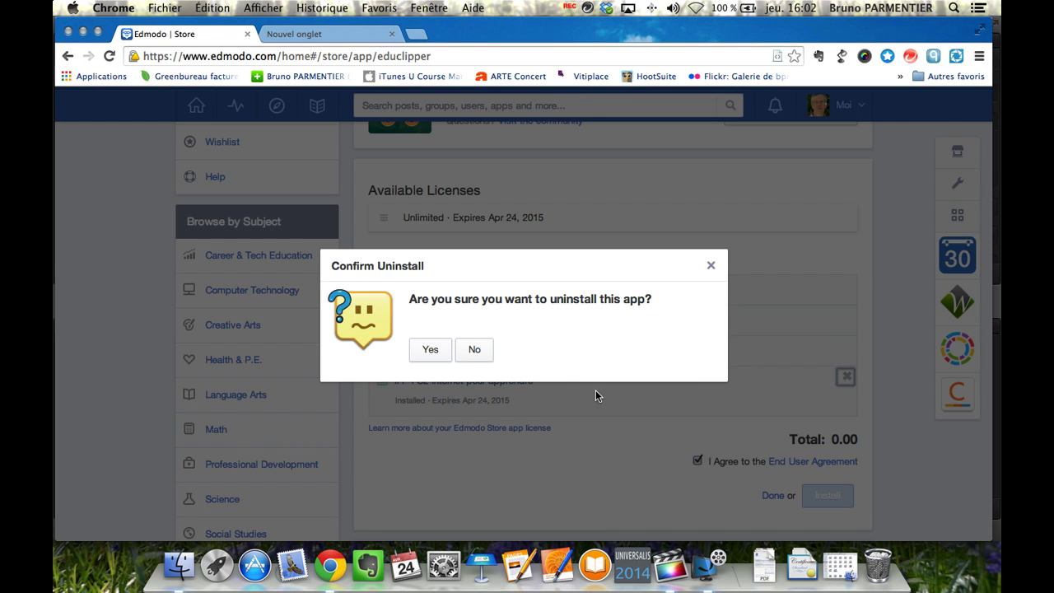
click(430, 350)
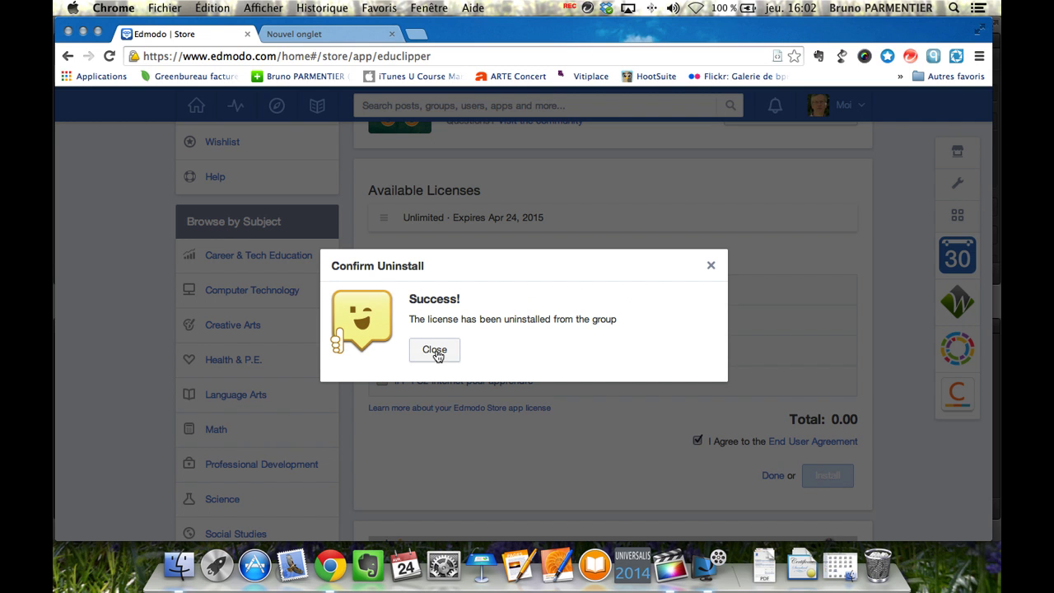
click(435, 351)
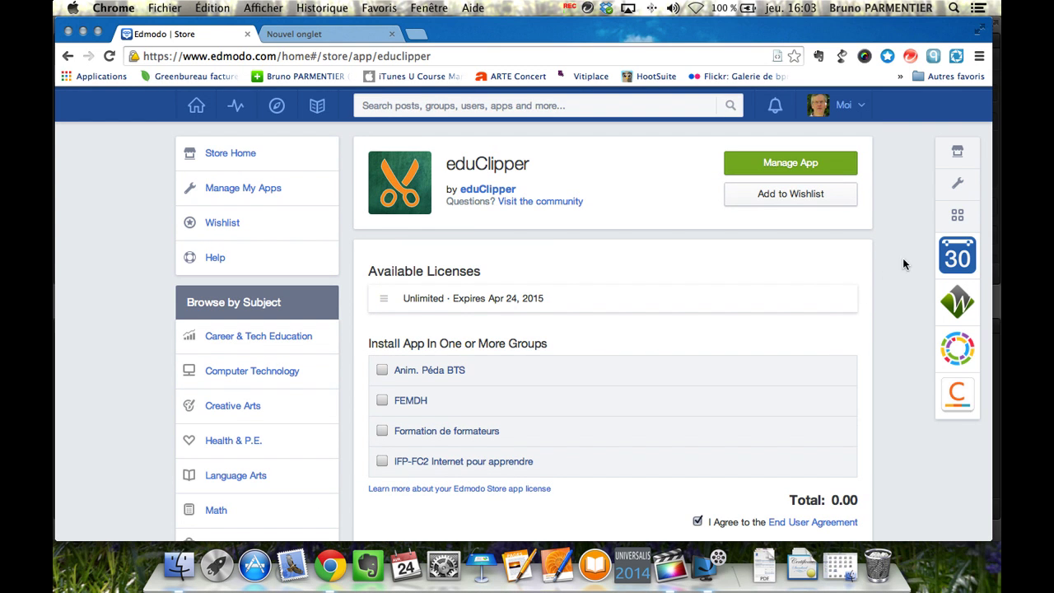
- Add eduClipper to the favourite apps from the app launcher, and close the launcher
click(961, 220)
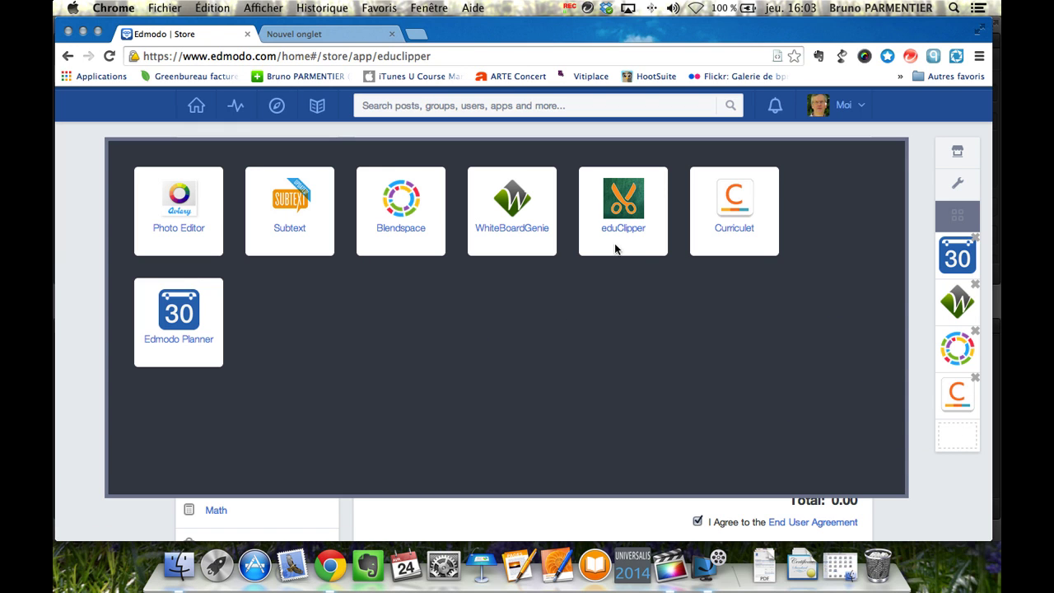
drag(622, 206, 956, 443)
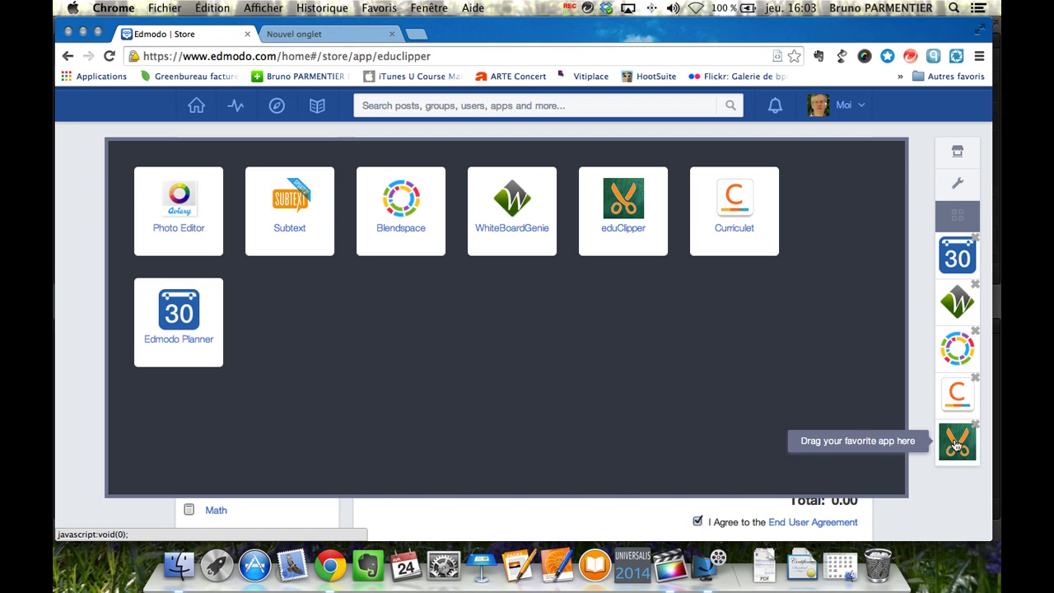
click(962, 479)
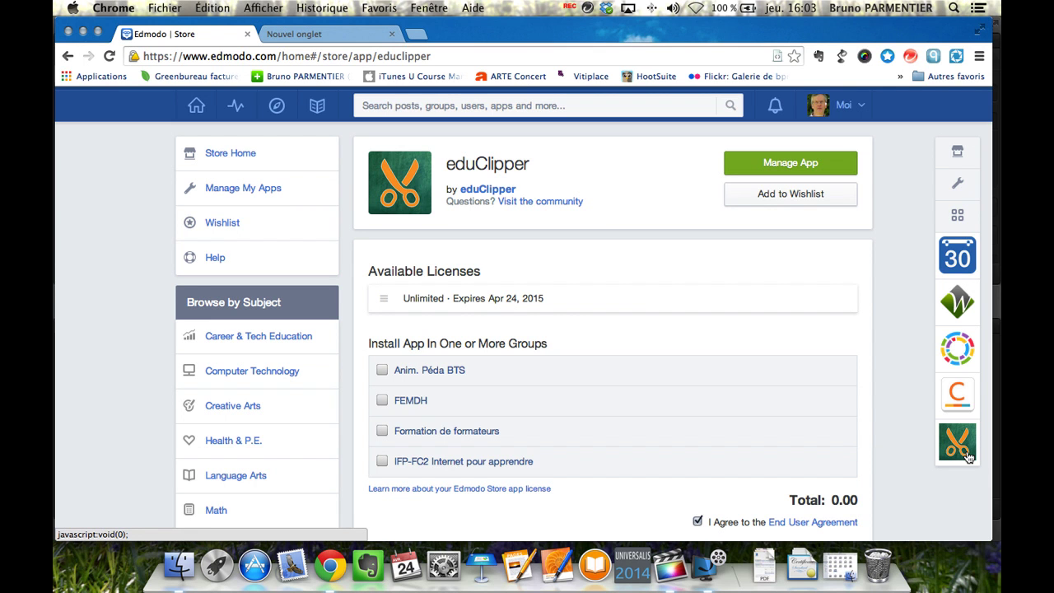
- Try to launch eduClipper from the favourite apps, and remove it from the favourites
click(969, 457)
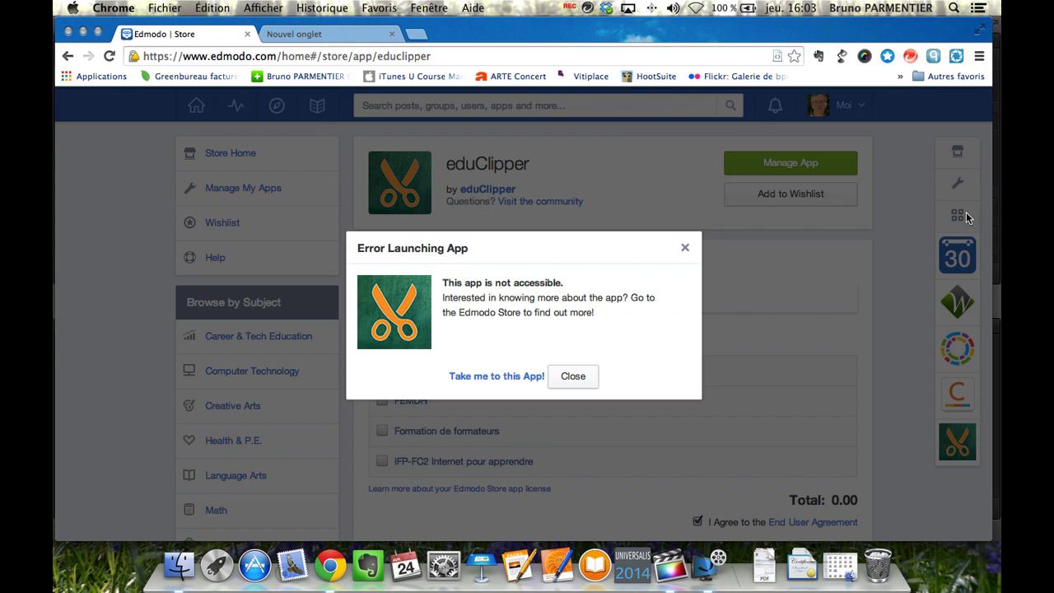
click(686, 249)
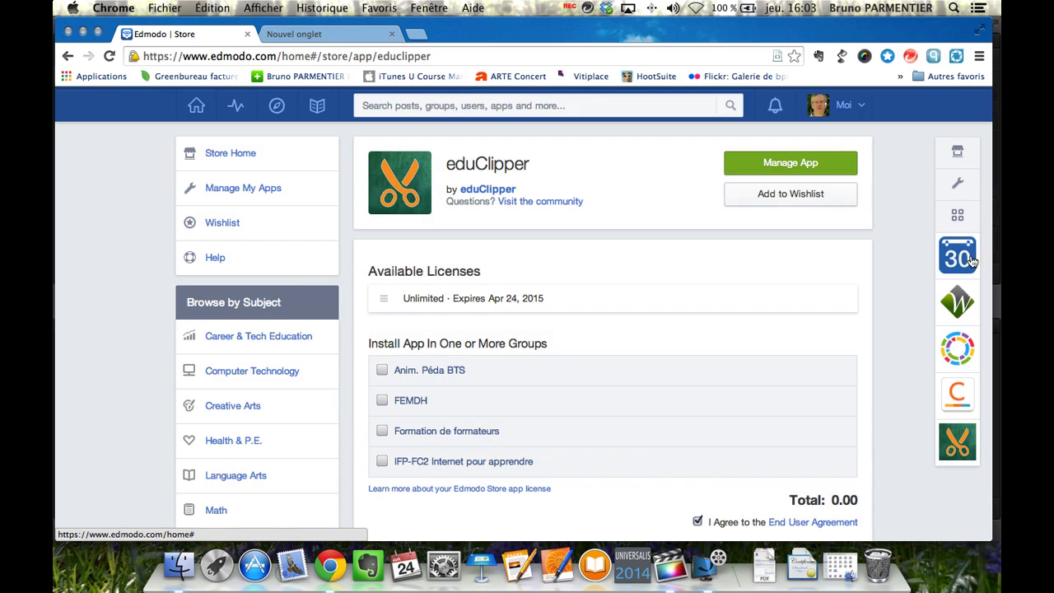
click(958, 215)
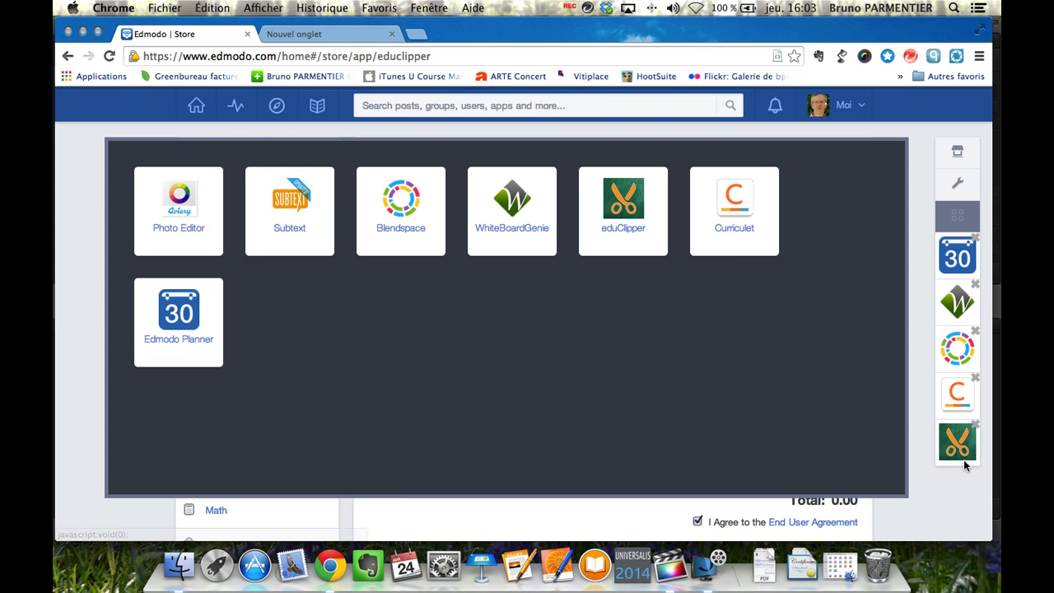
click(976, 425)
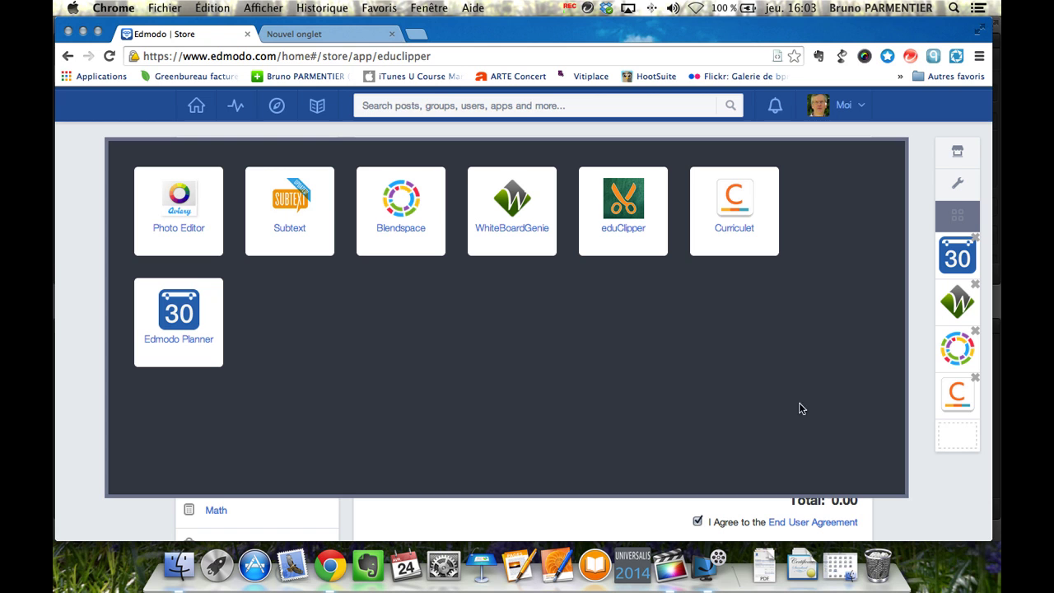
- Open the lesson "Apprendre / enseigner à distance (BTS)" in Blendspace, launched from the favourite apps, and close the app
click(957, 151)
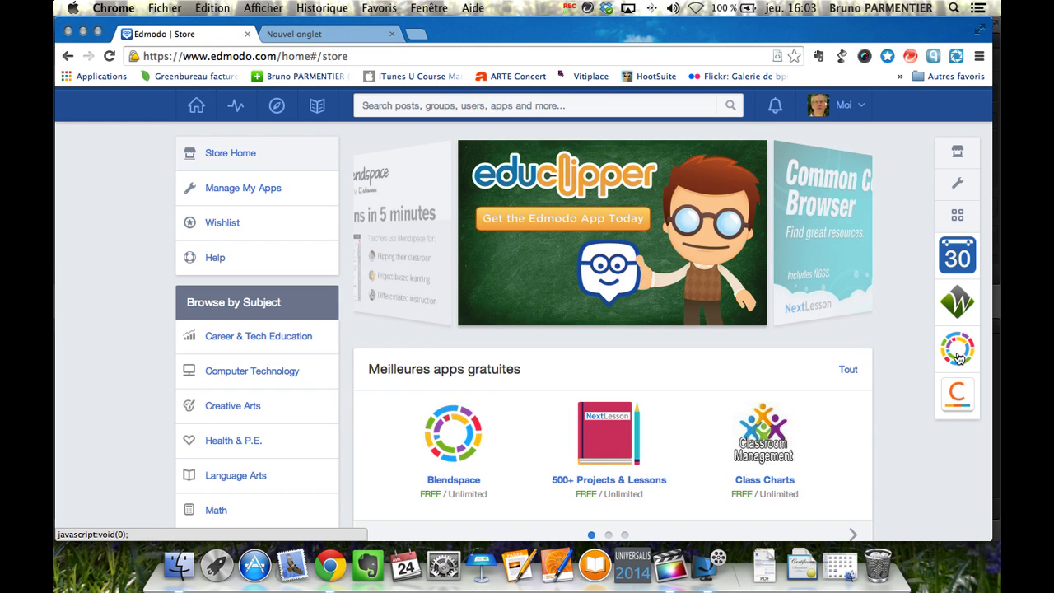
click(959, 357)
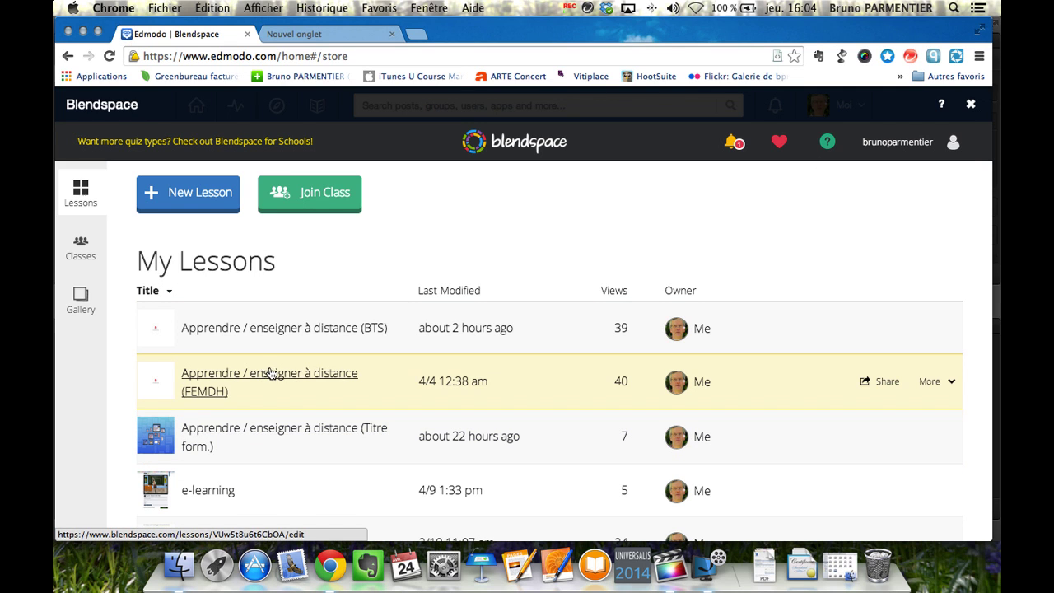
click(266, 330)
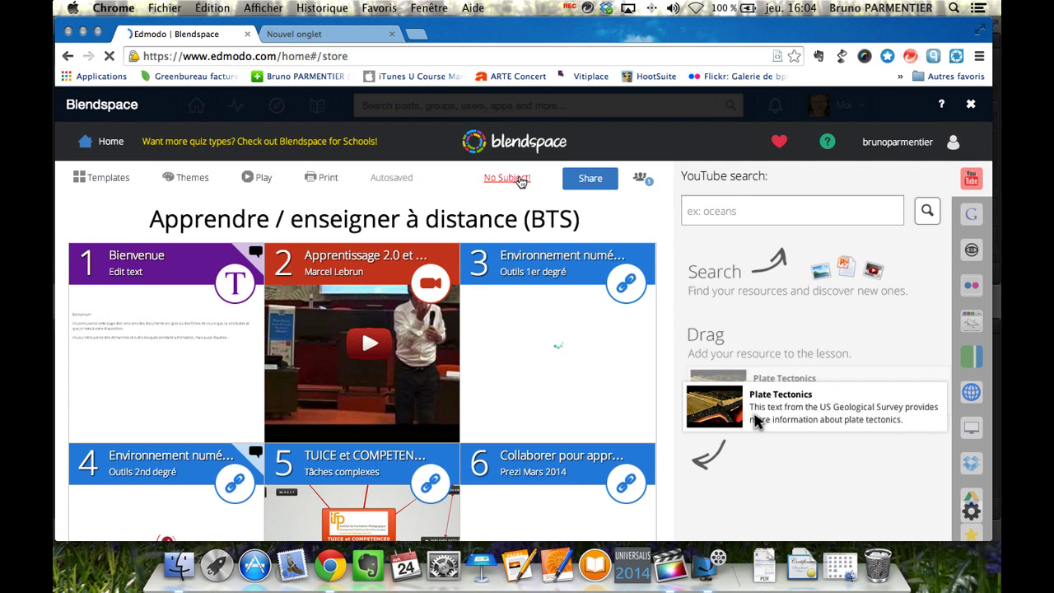
click(972, 105)
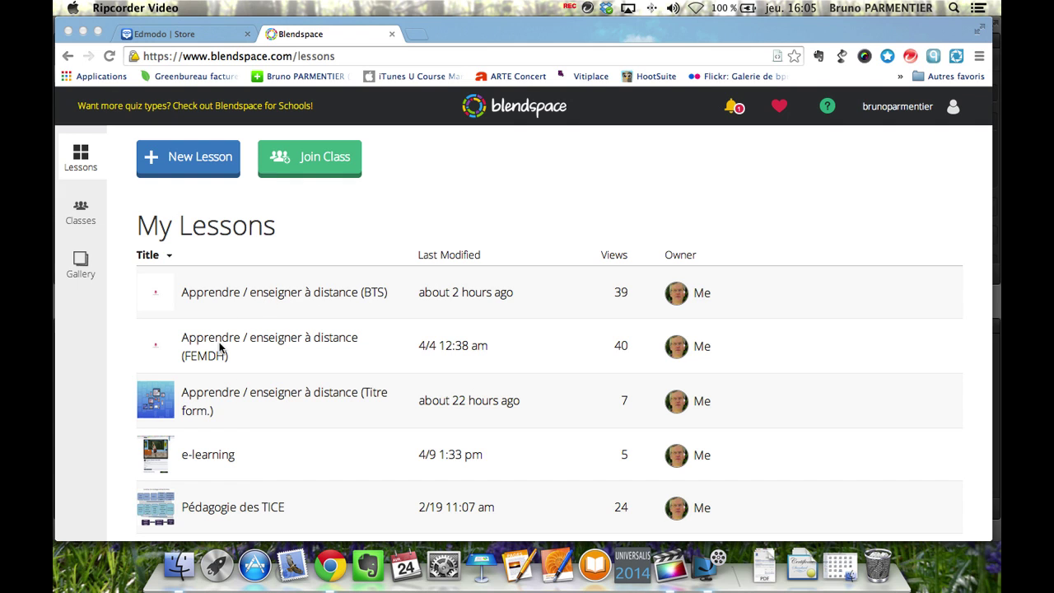
- Open the lesson "Apprendre / enseigner à distance (Titre form.)" on the Blendspace website and examine its options for sharing to Edmodo groups
click(230, 395)
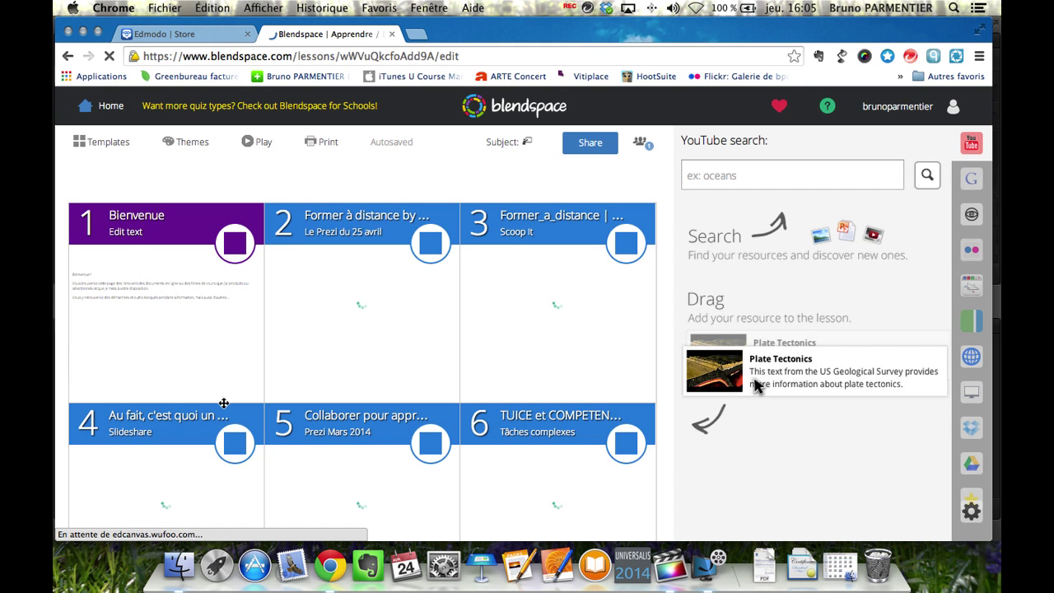
click(597, 146)
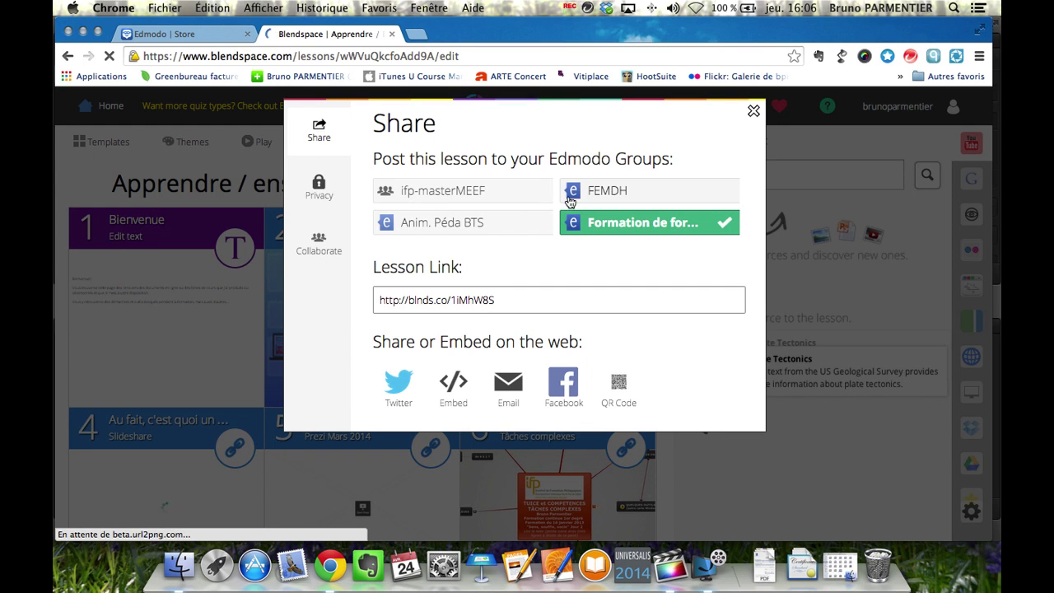
click(520, 229)
click(537, 227)
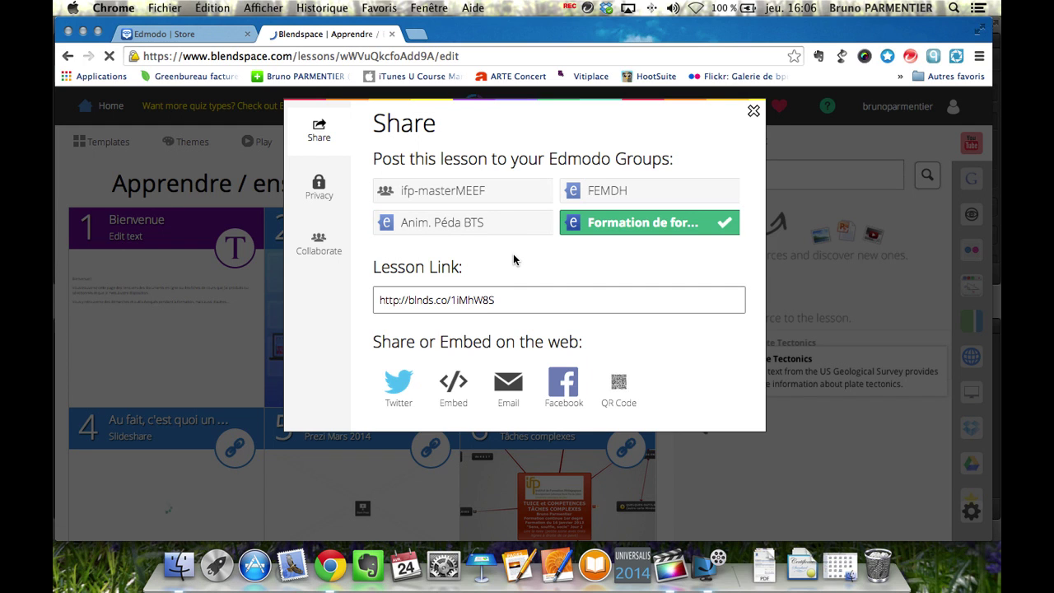